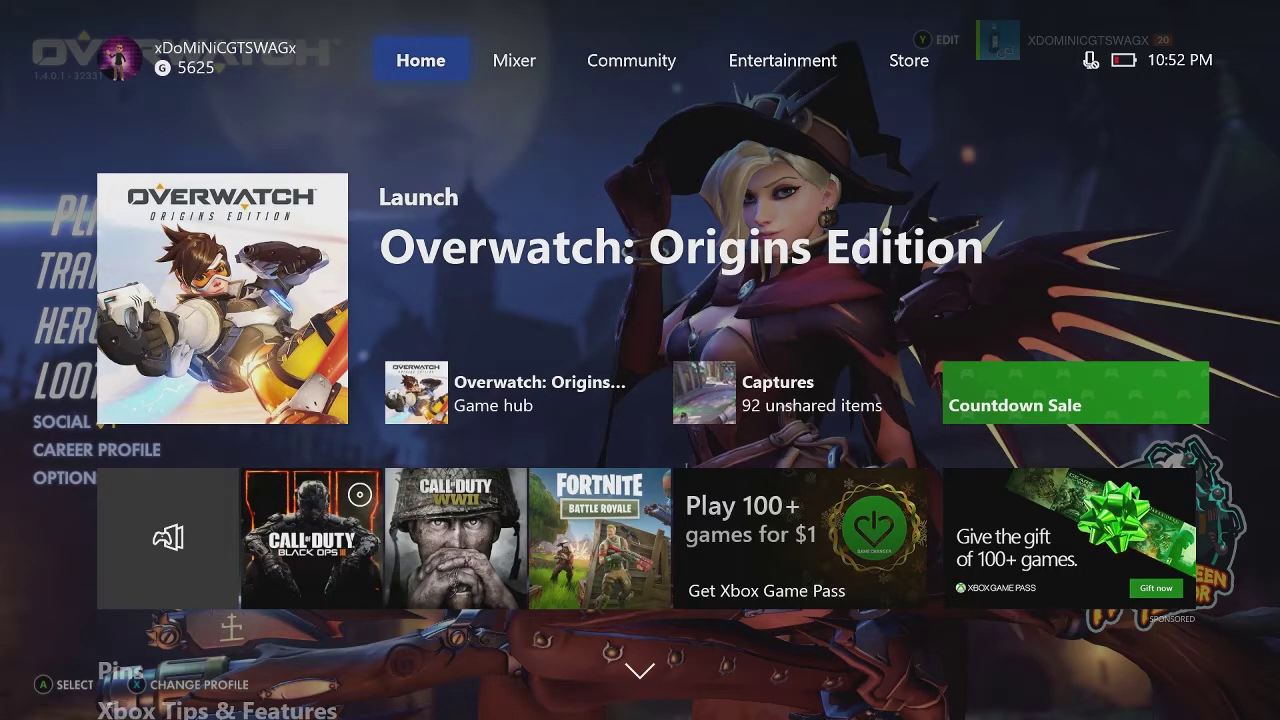
- Open the Store from the Xbox console guide
{"action": "key", "text": "super"}
{"action": "key", "text": "Down"}
{"action": "key", "text": "Right"}
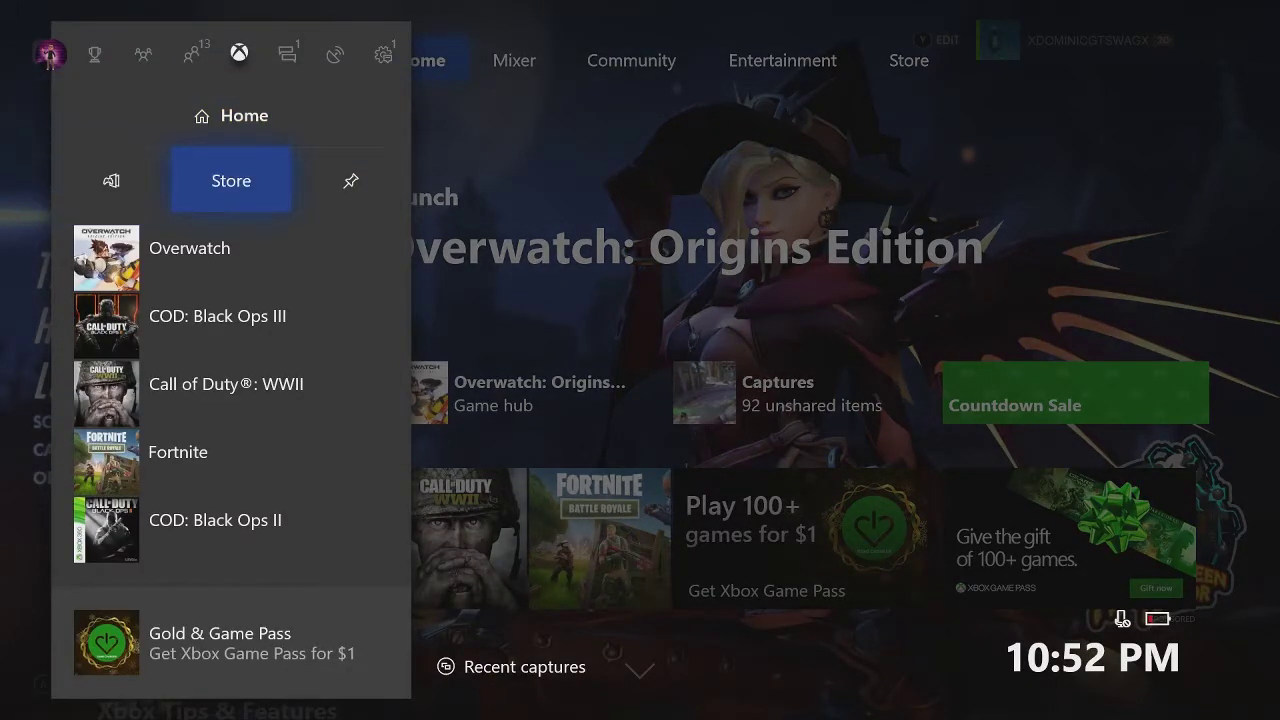
{"action": "key", "text": "Return"}
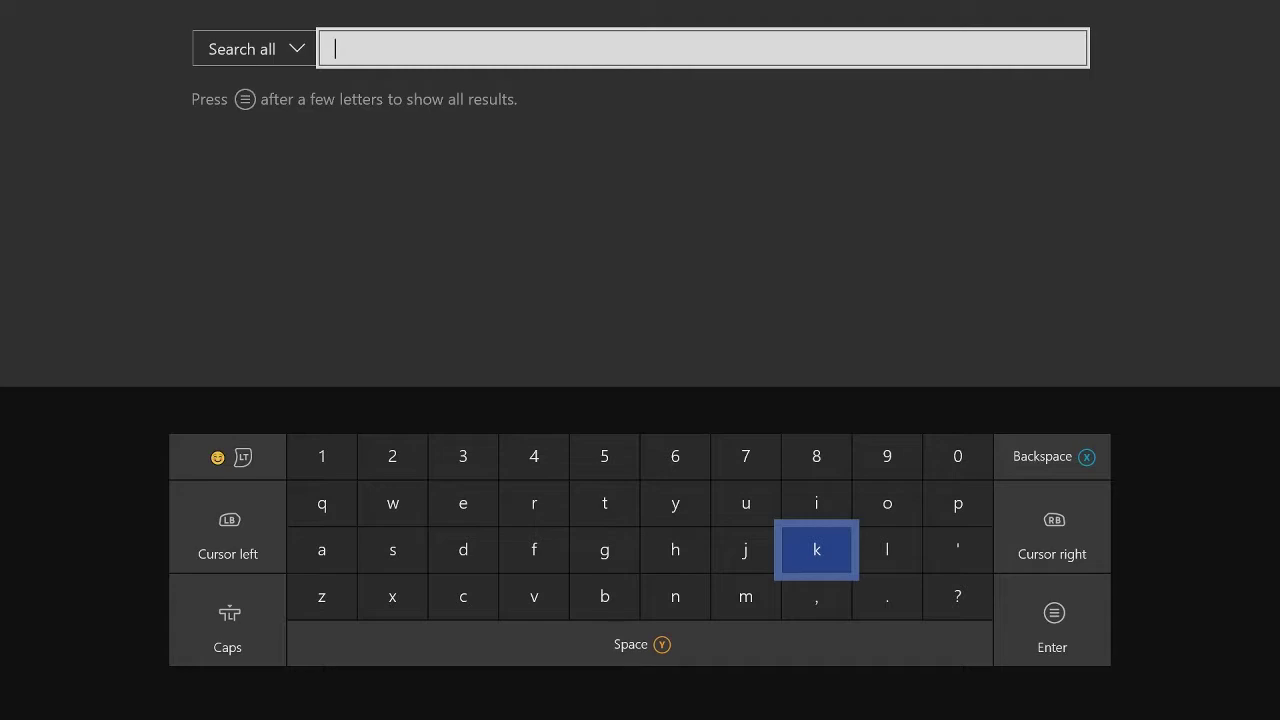
- Search the Store for 'kodi' using the on-screen keyboard
{"action": "key", "text": "Return"}
{"action": "key", "text": "Right"}
{"action": "key", "text": "Up"}
{"action": "key", "text": "Return"}
{"action": "key", "text": "Down"}
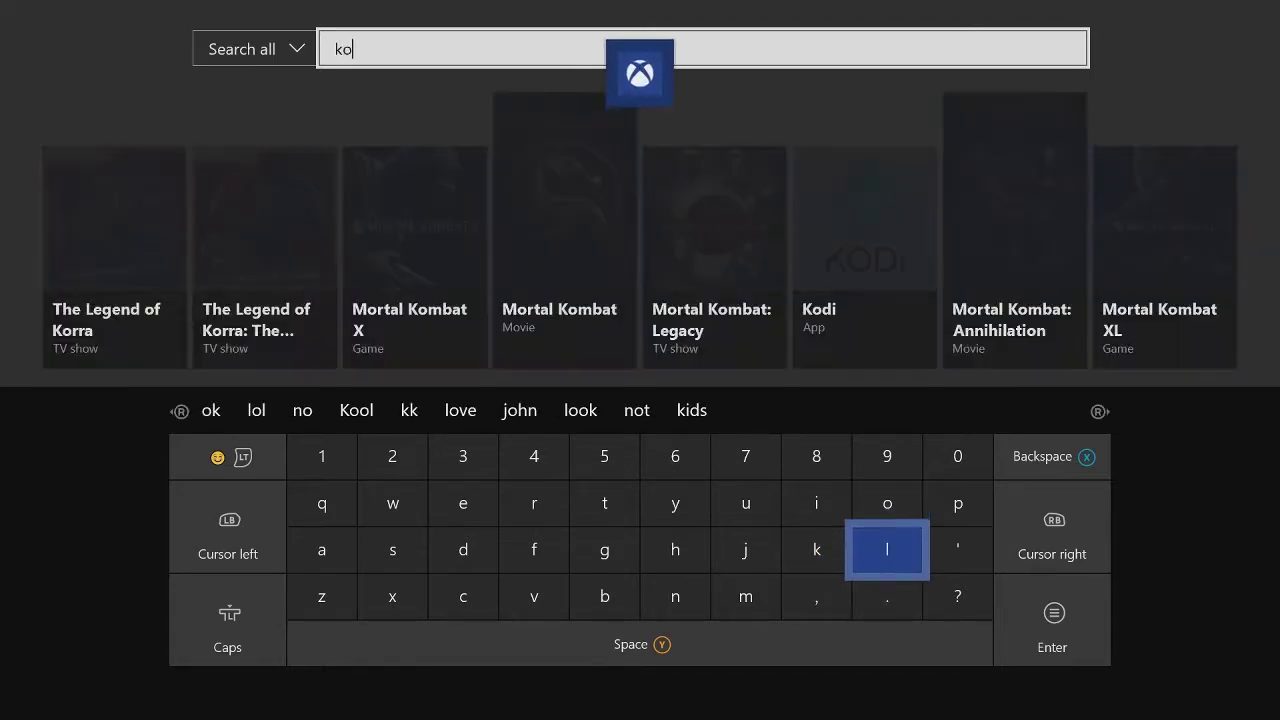
{"action": "key", "text": "Left"}
{"action": "key", "text": "Left"}
{"action": "key", "text": "Left"}
{"action": "key", "text": "Left"}
{"action": "key", "text": "Left"}
{"action": "key", "text": "Left"}
{"action": "key", "text": "Right"}
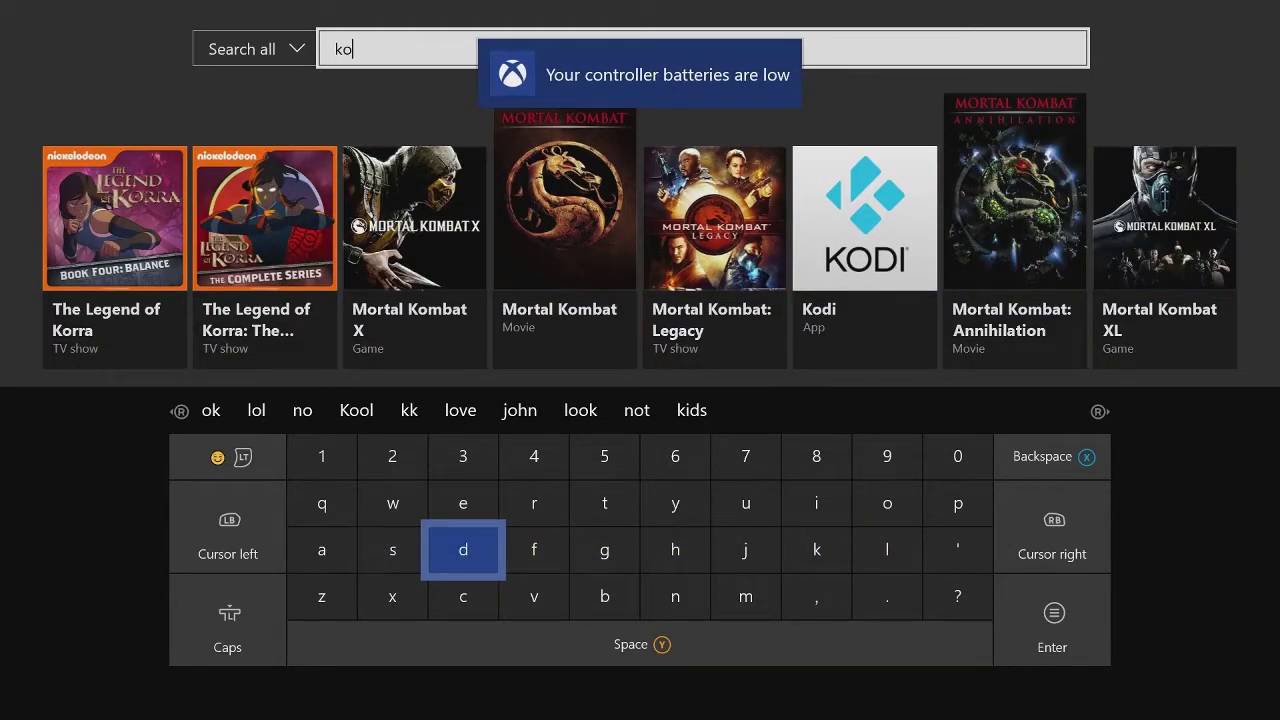
{"action": "key", "text": "Return"}
{"action": "key", "text": "Right"}
{"action": "key", "text": "Right"}
{"action": "key", "text": "Right"}
{"action": "key", "text": "Right"}
{"action": "key", "text": "Right"}
{"action": "key", "text": "Up"}
{"action": "key", "text": "Return"}
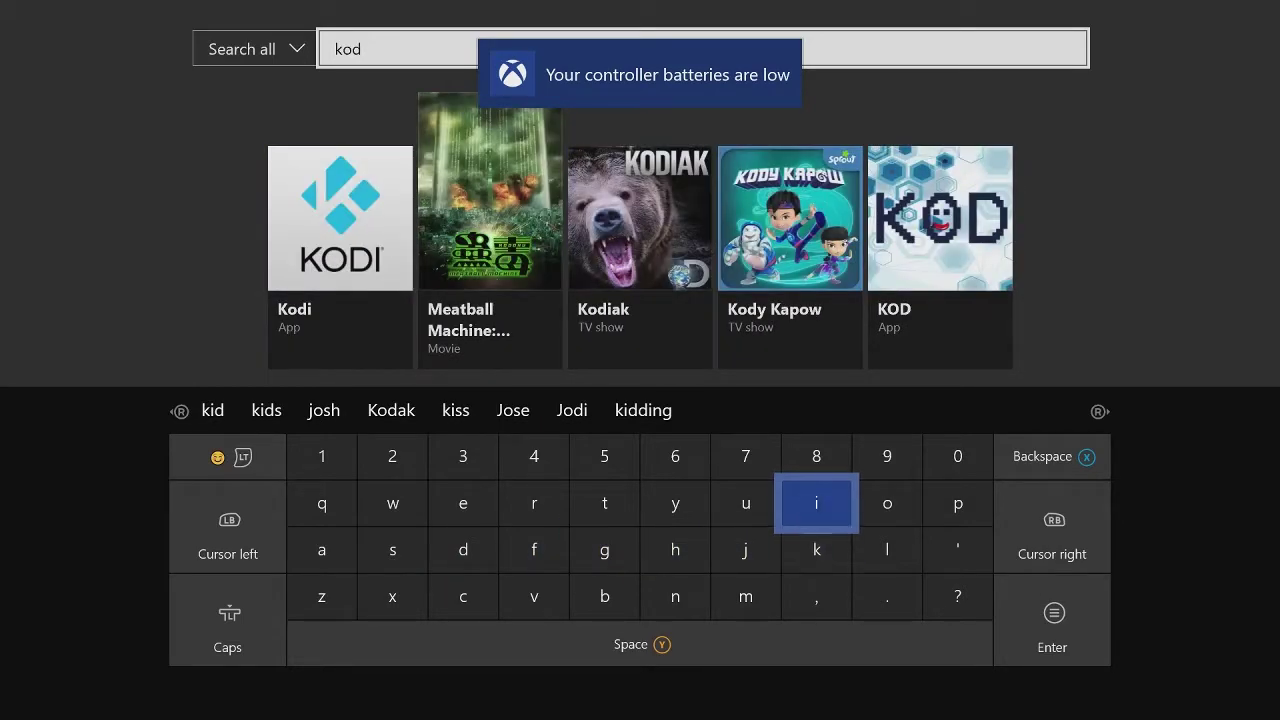
{"action": "key", "text": "Up"}
{"action": "key", "text": "Up"}
{"action": "key", "text": "Up"}
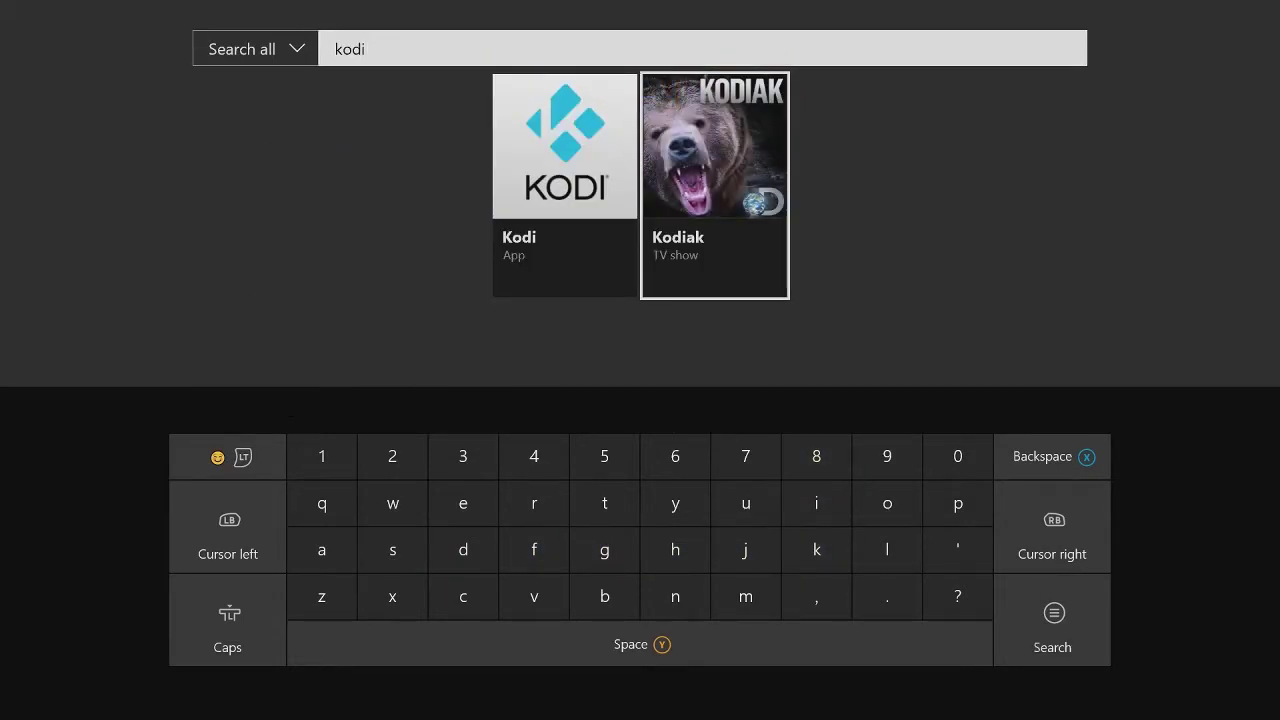
- Open the Kodi result's store page and press Get to start the free download
{"action": "key", "text": "Left"}
{"action": "key", "text": "Return"}
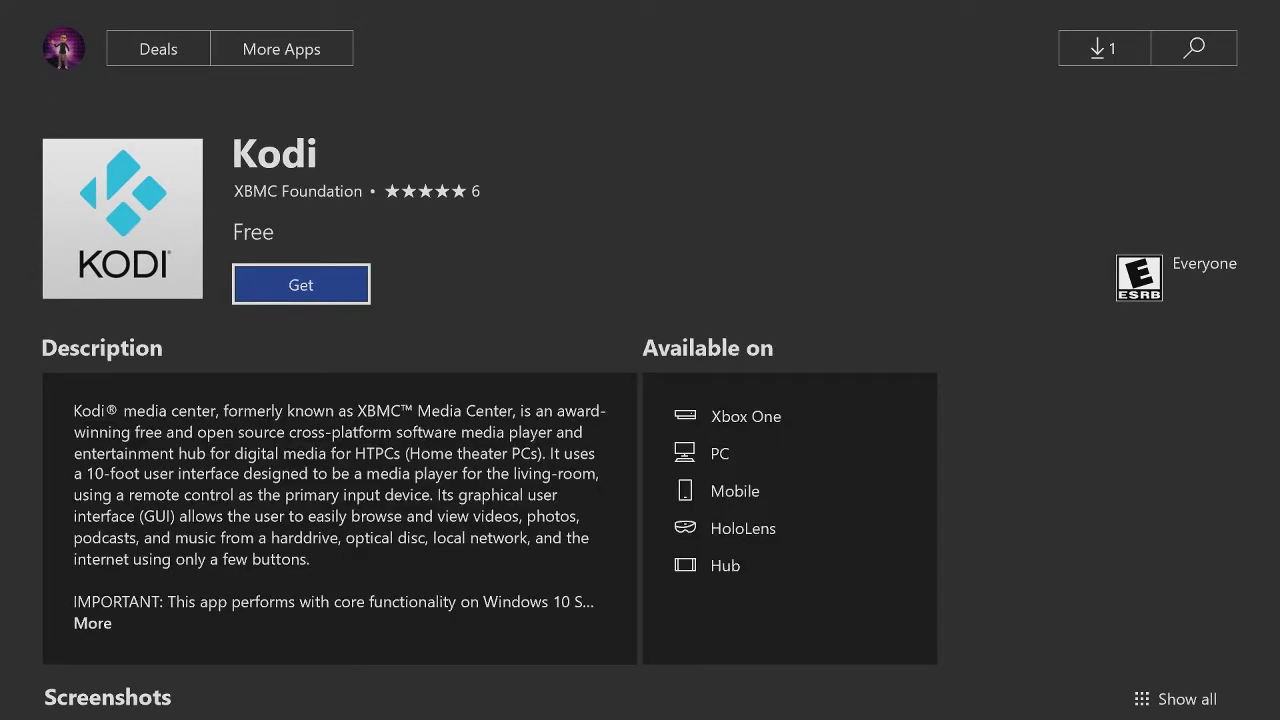
{"action": "key", "text": "Return"}
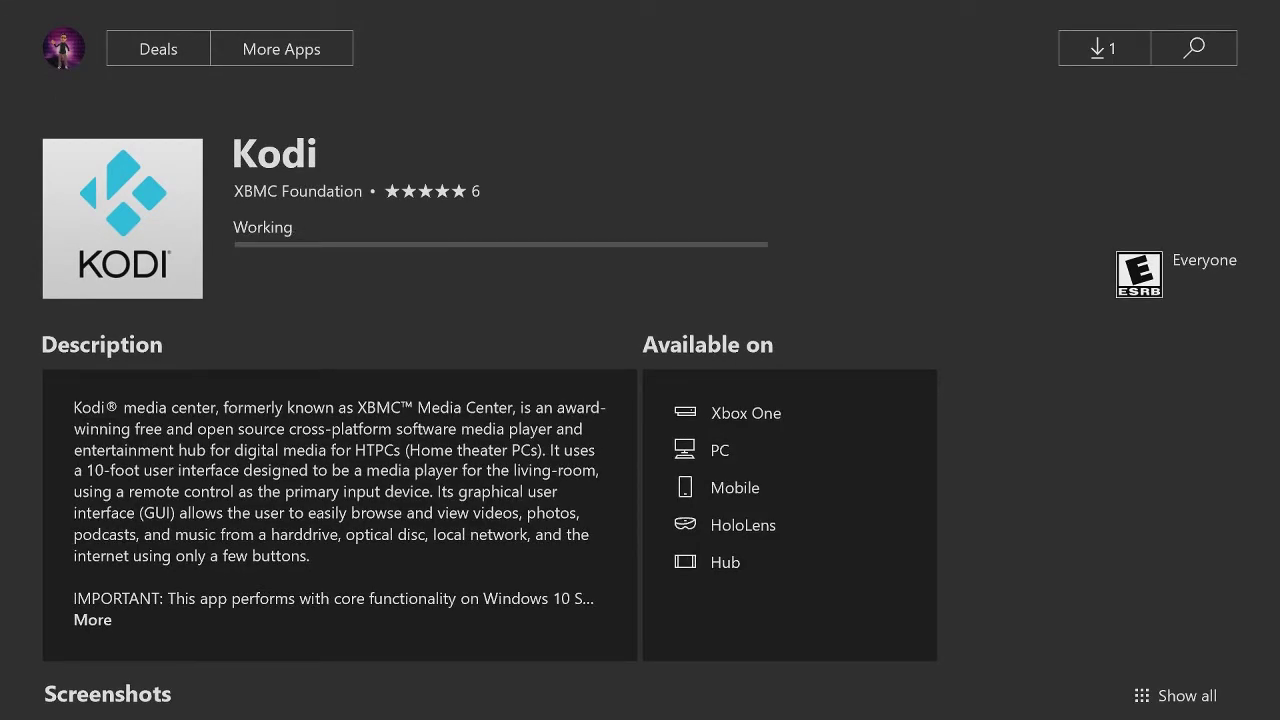